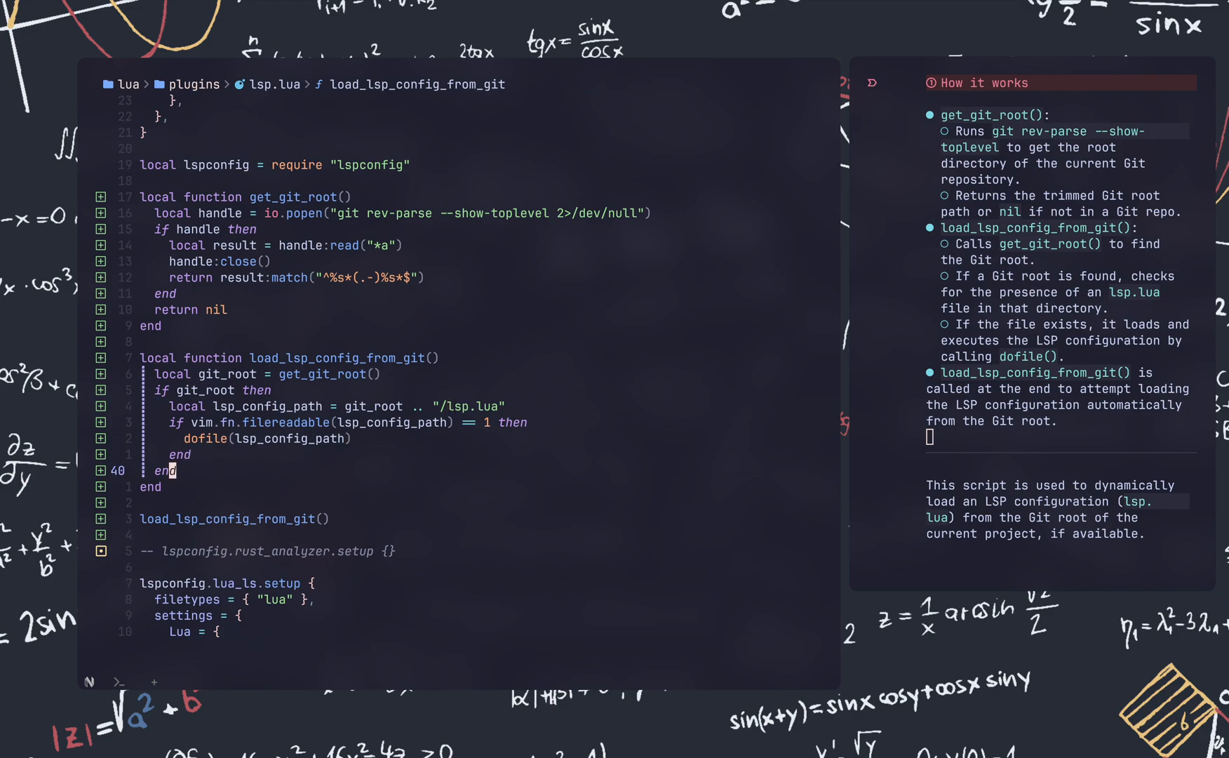
Save lsp.lua with :w and move through the readable-file check to the load_lsp_config_from_git() call.
key(colon)
key(w)
key(Return)
key(k)
key(k)
key(k)
key(0)
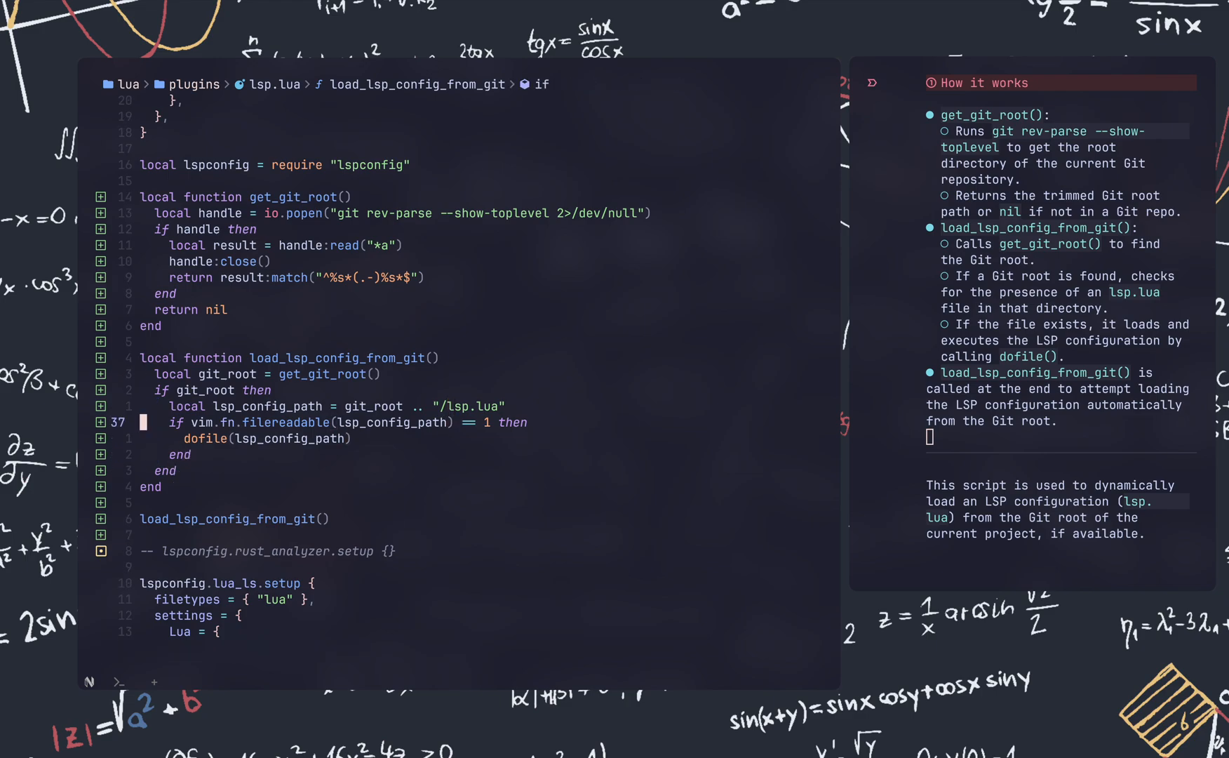
key(k)
key(k)
key(k)
key(j)
key(j)
key(j)
key(j)
key(j)
key(j)
key(j)
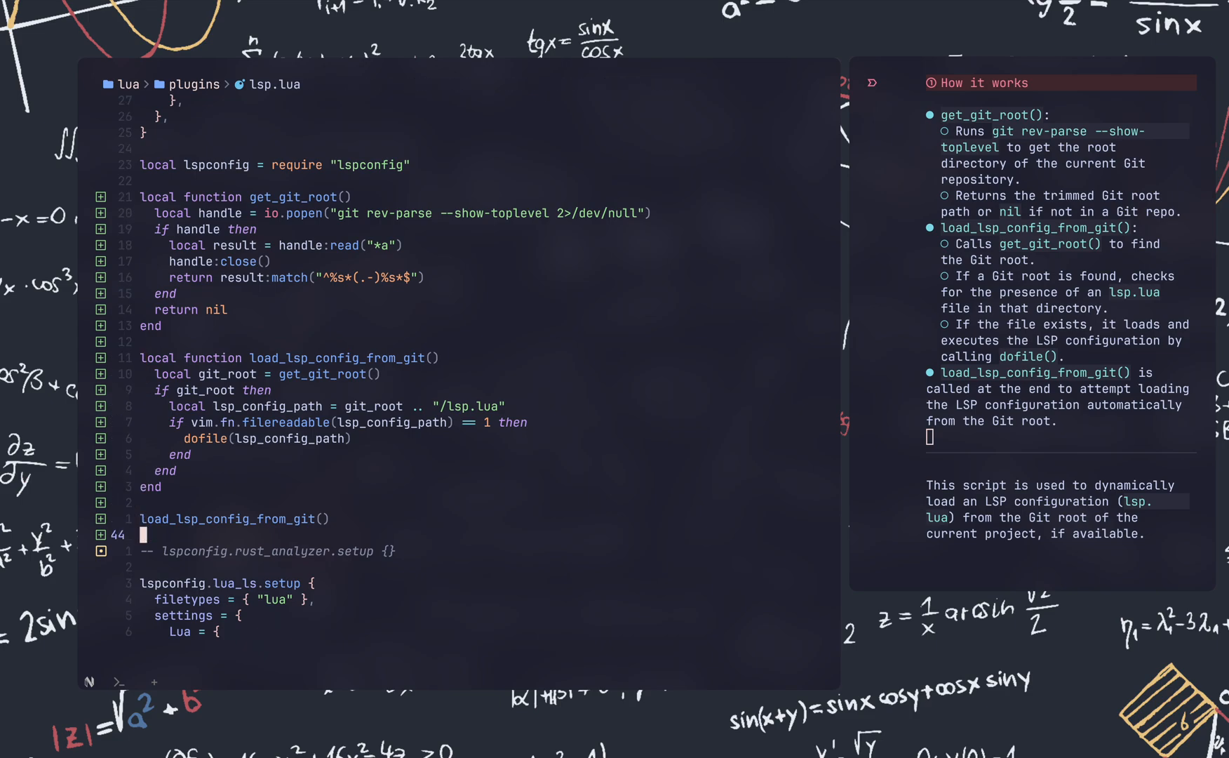
key(j)
text(:w)
Save again and move back up from the load_lsp_config_from_git() call to the dofile line.
key(Return)
key(k)
key(k)
key(k)
key(k)
key(k)
key(k)
key(k)
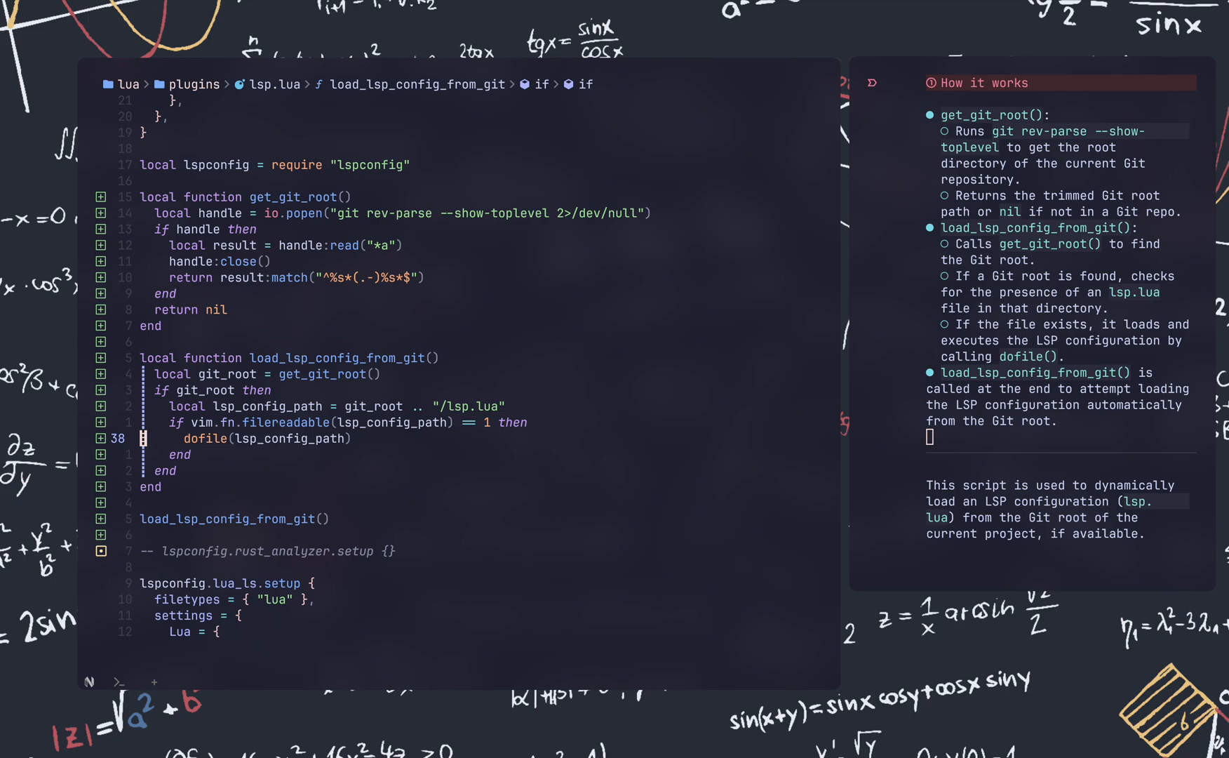
key(k)
key(k)
key(k)
key(k)
key(k)
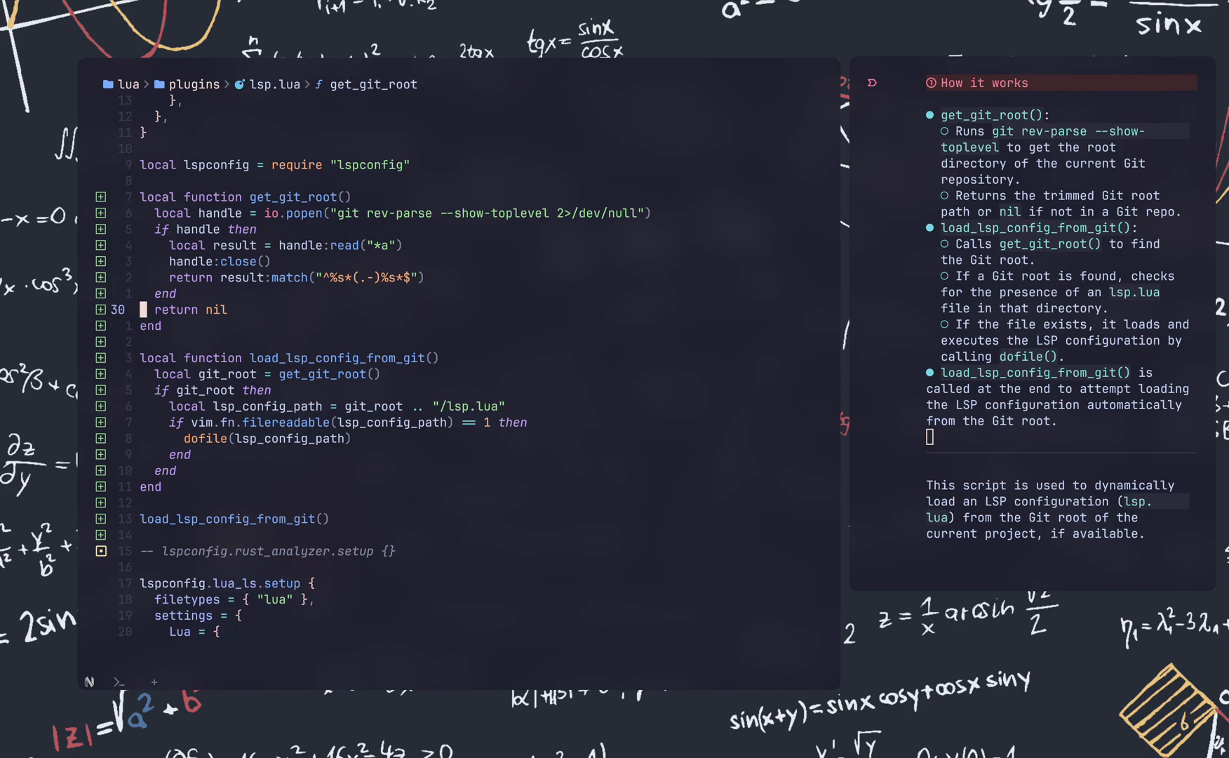
key(k)
key(k)
key(k)
key(k)
key(k)
key(k)
key(w)
key(j)
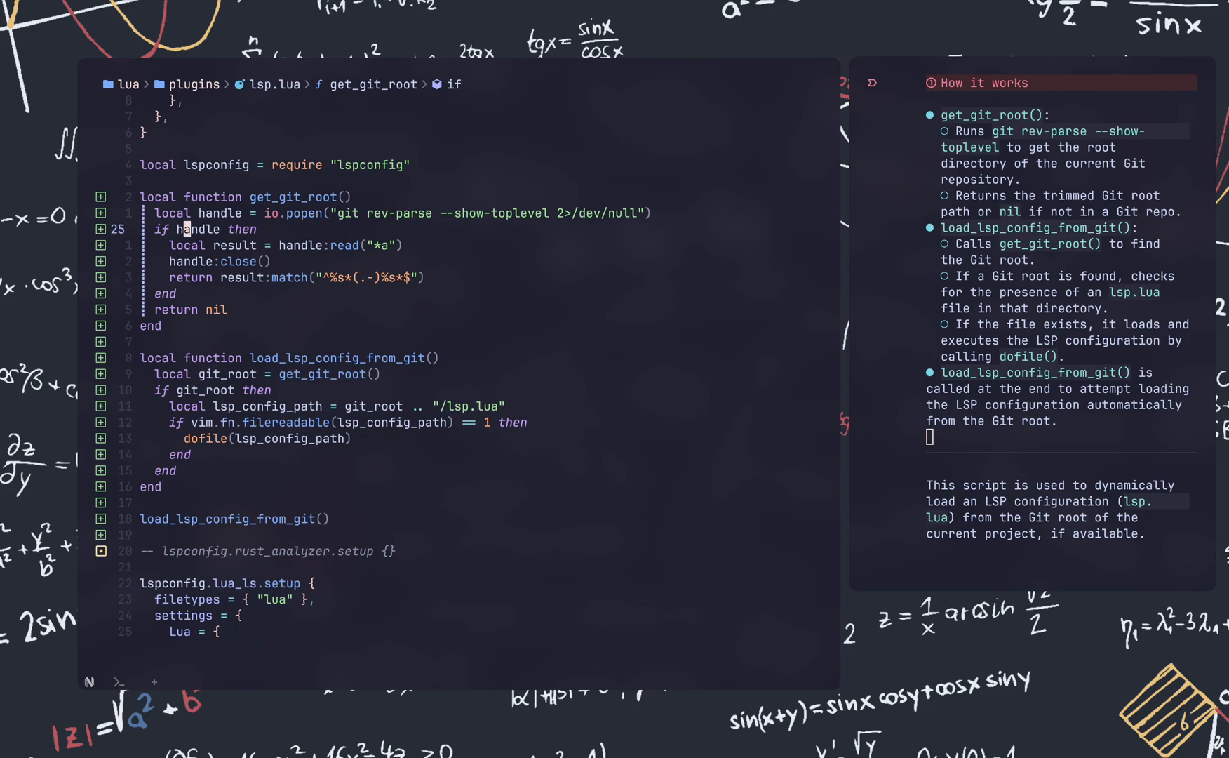
key(j)
key(j)
key(j)
key(j)
key(j)
key(j)
key(j)
key(j)
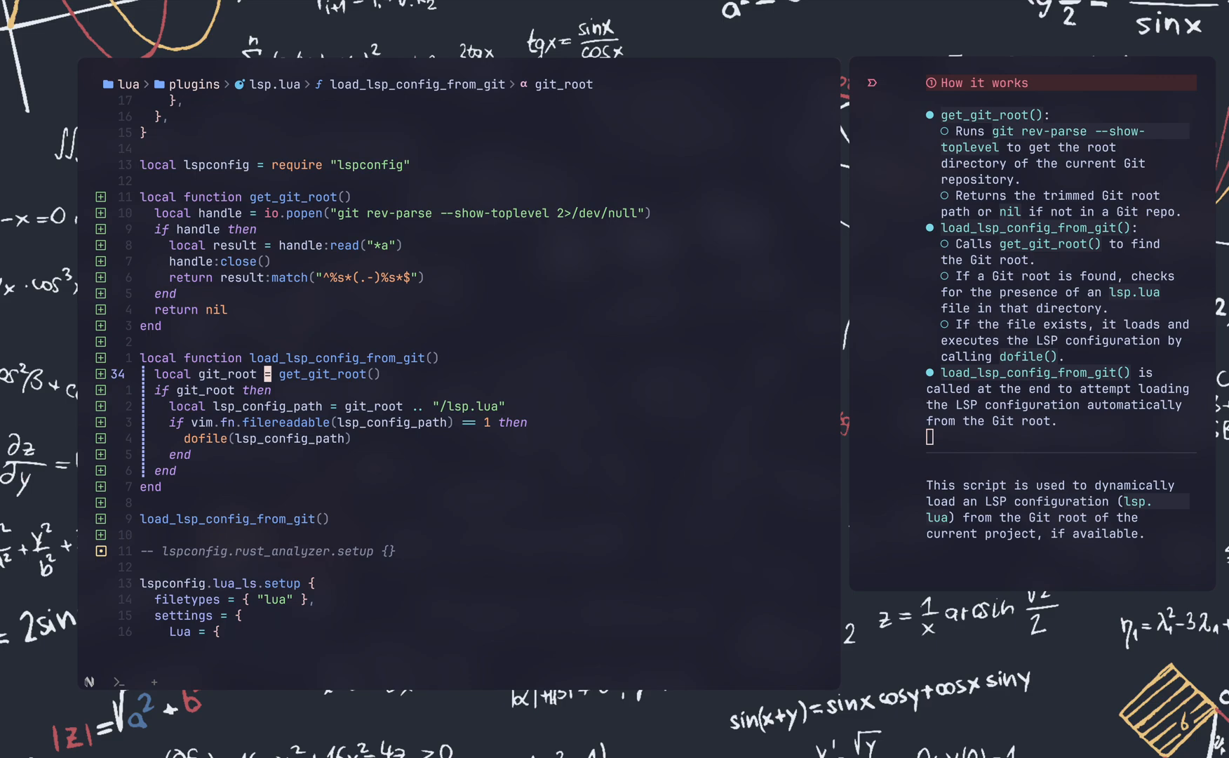
key(j)
key(j)
key(w)
key(w)
key(w)
key(w)
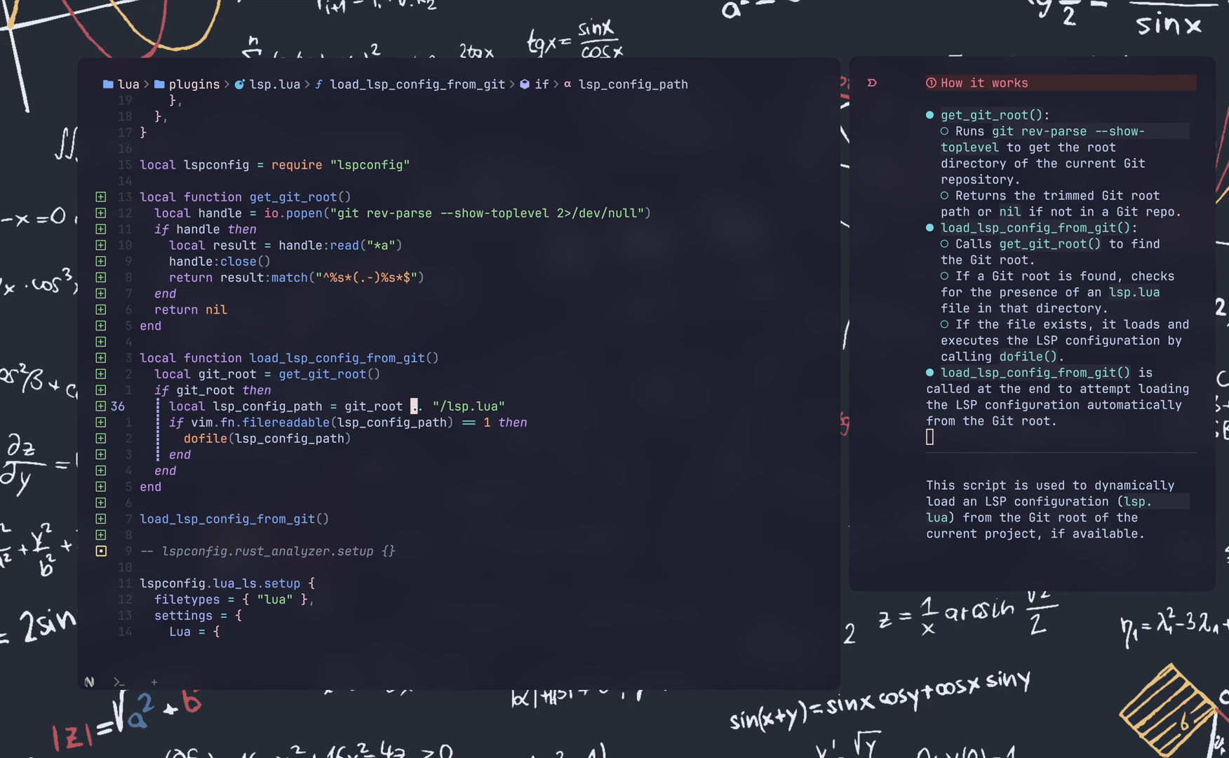
key(w)
key(j)
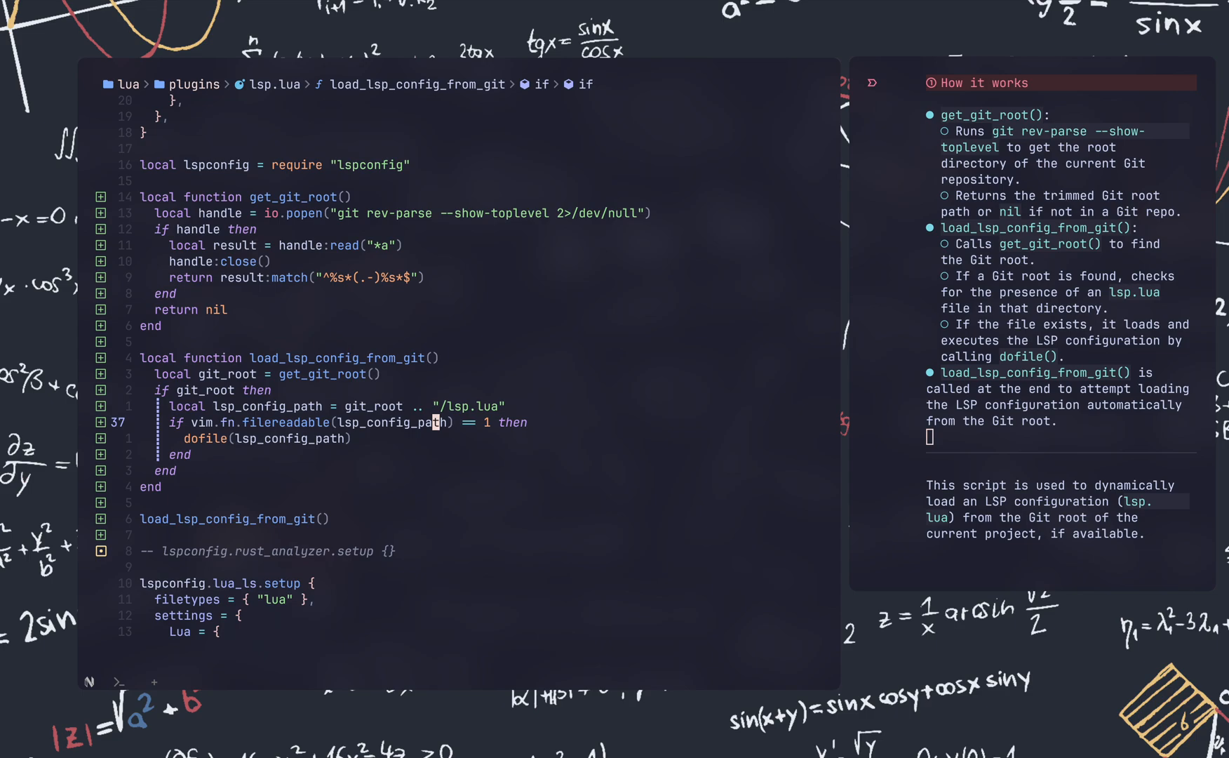
key(k)
key(j)
key(j)
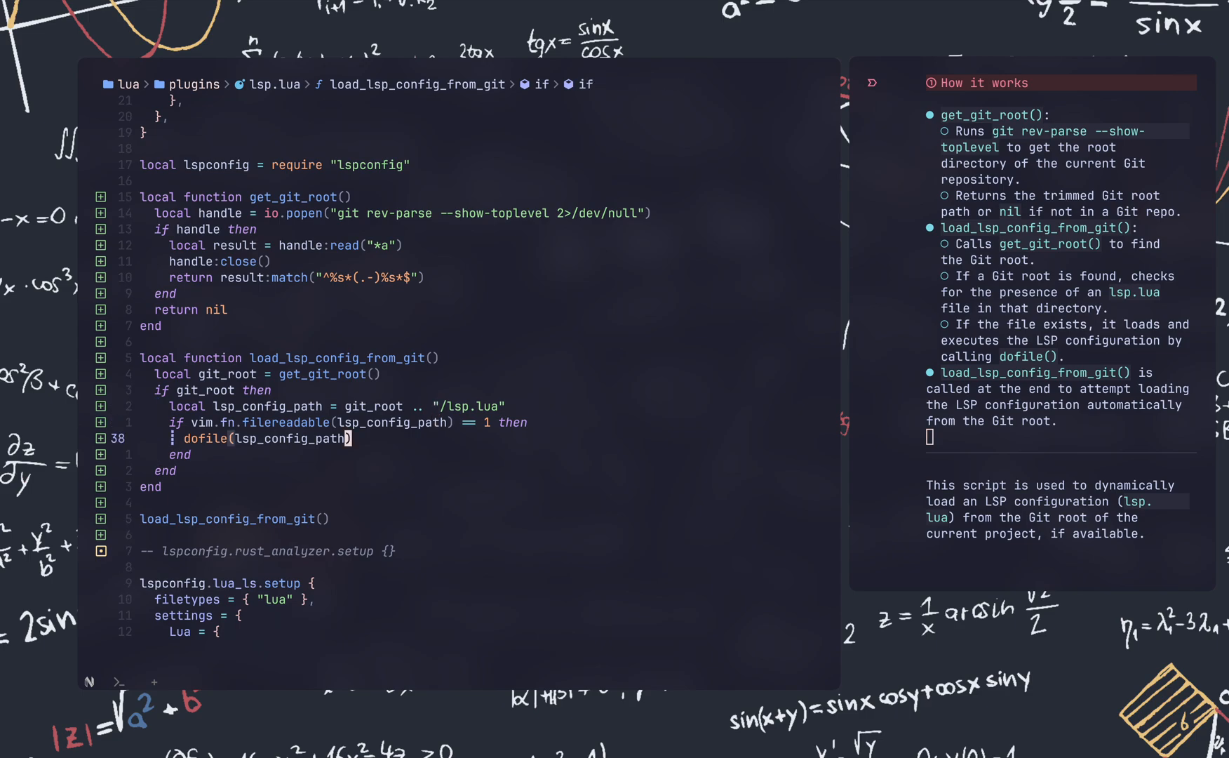
key(^)
Select the word dofile, show its Lua reference help with K, then highlight and clear its description lines.
key(v)
key(e)
key(K)
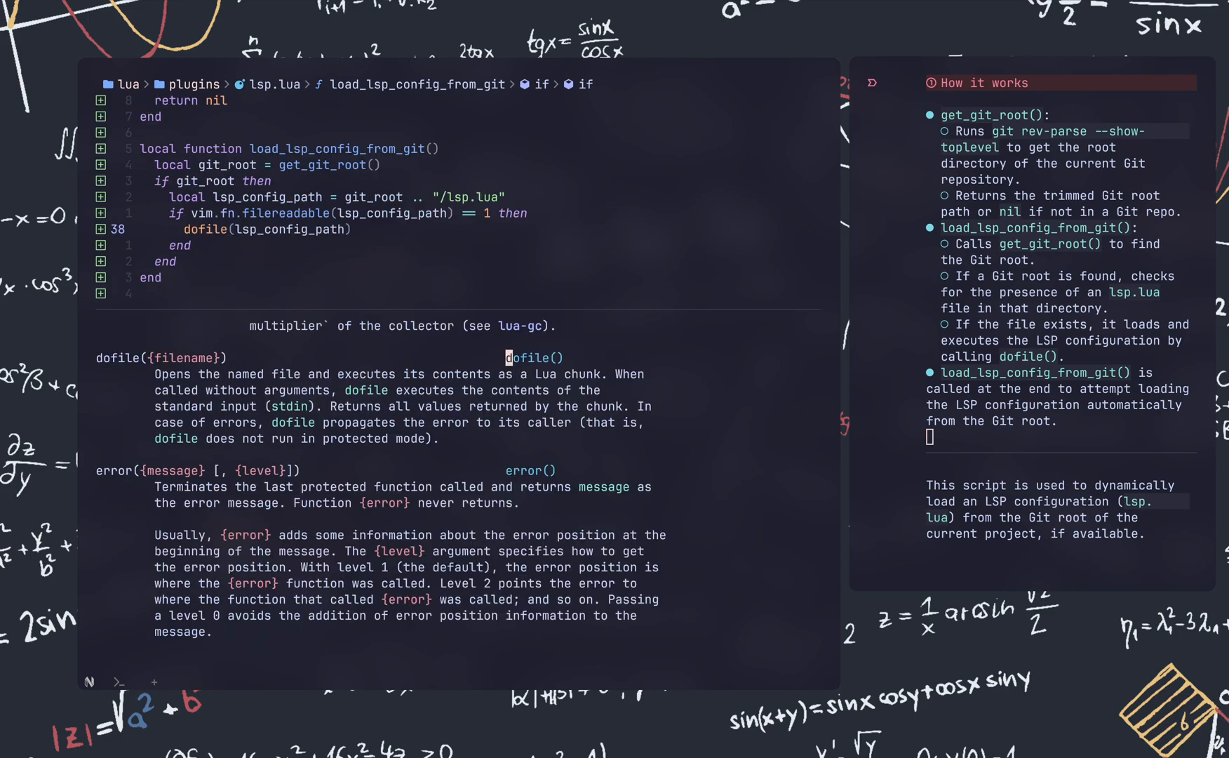
key(j)
key(V)
key(j)
key(j)
key(j)
key(Escape)
Switch to the terminal, list and clear the project directory, then launch vi on the root lsp.lua.
key(ctrl+z)
text(ls)
key(Return)
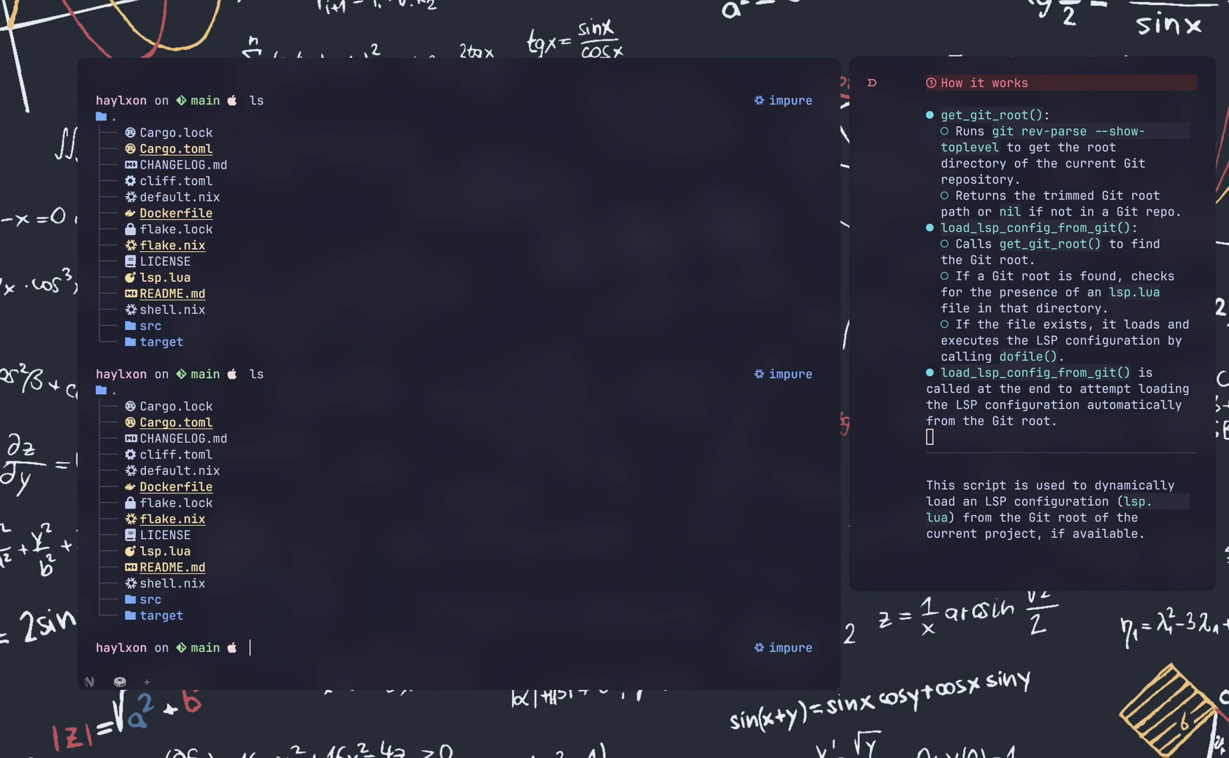
key(ctrl+l)
text(ls)
key(Return)
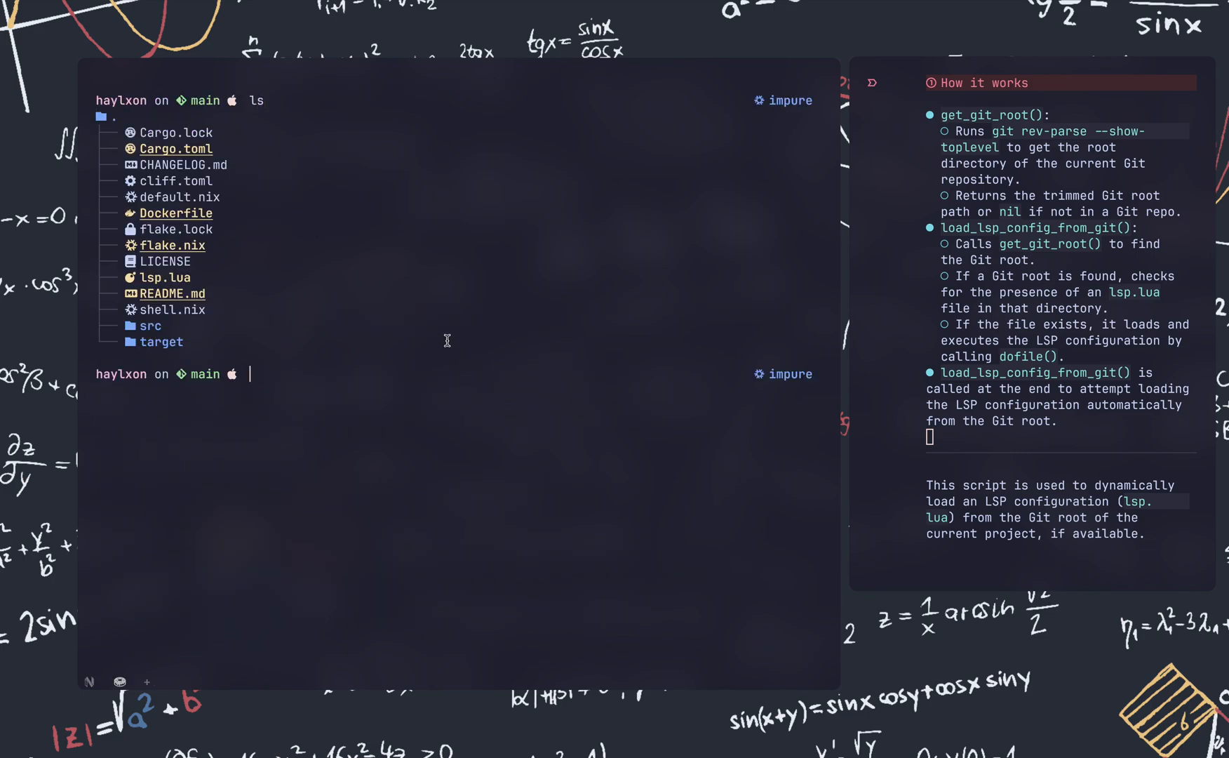
text(vi)
key(Return)
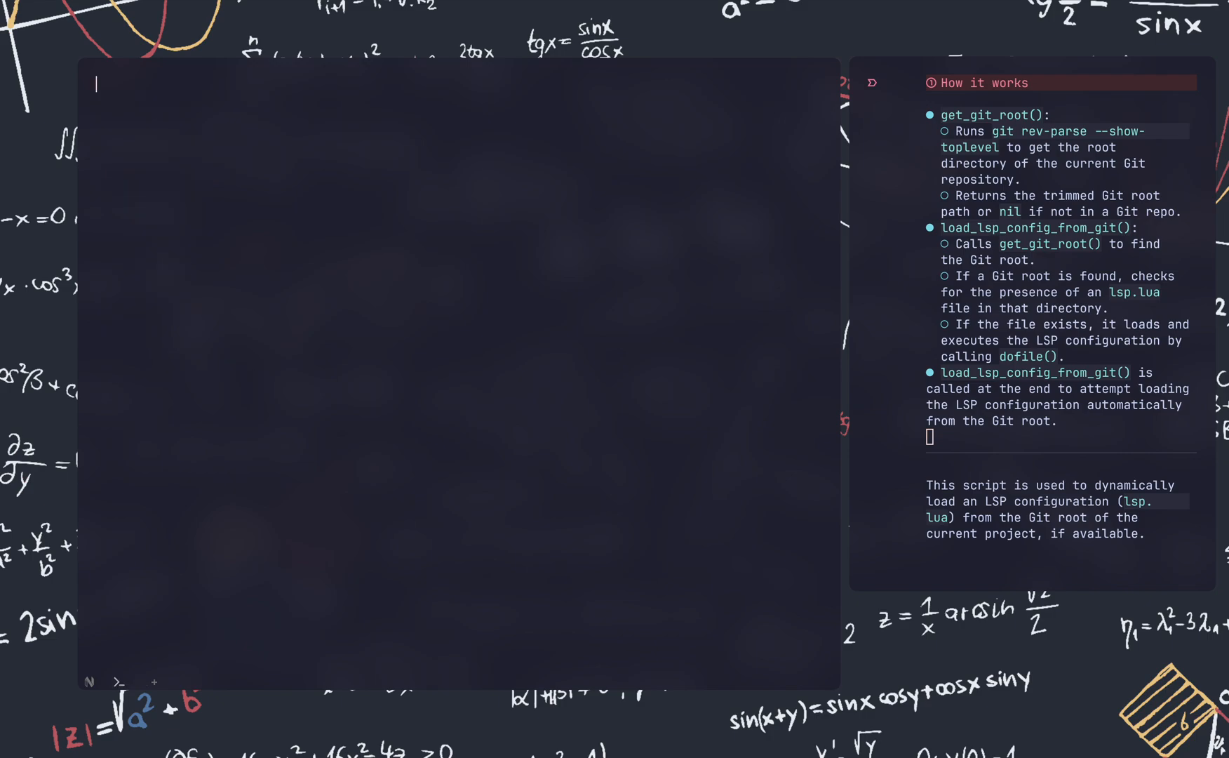
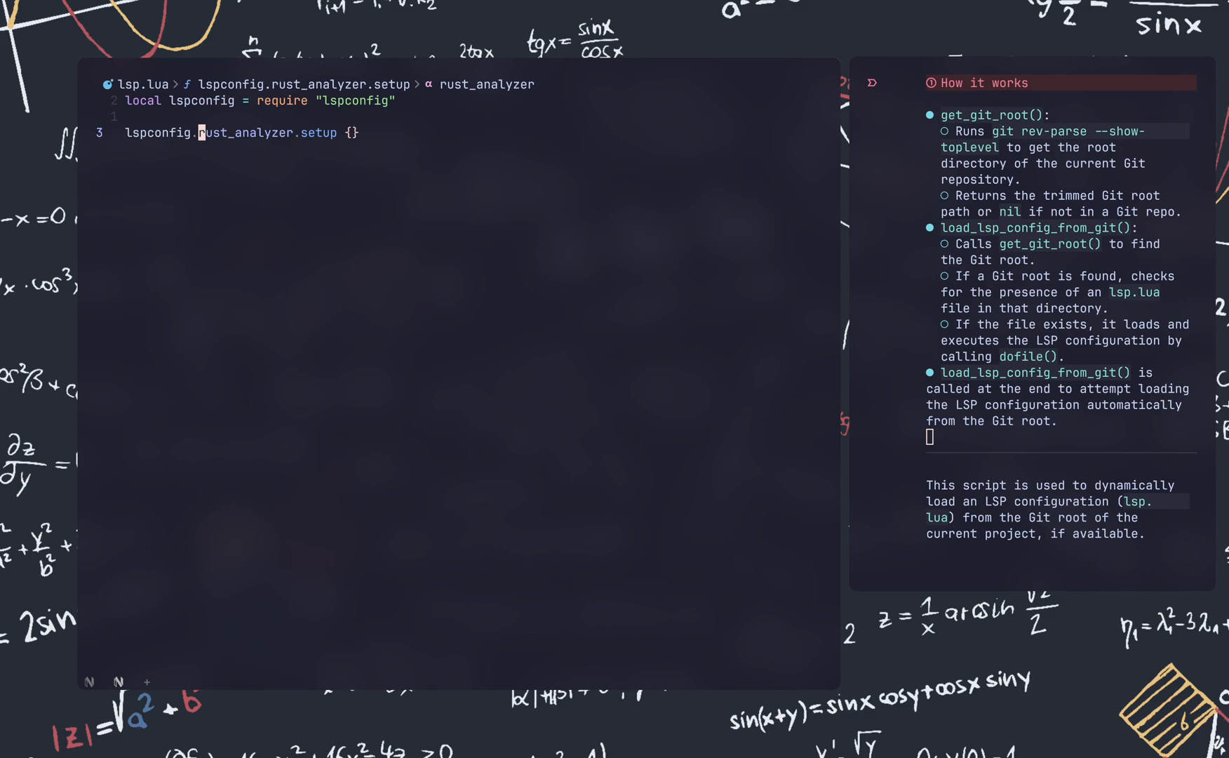
key(l)
Write the project lsp.lua that requires lspconfig and enables rust_analyzer.
key(e)
key(0)
key(w)
key(w)
text(:w)
key(Return)
key(space)
text(fma)
Open src/main.rs to start rust_analyzer indexing, then flake.nix to start nixd evaluating.
key(Return)
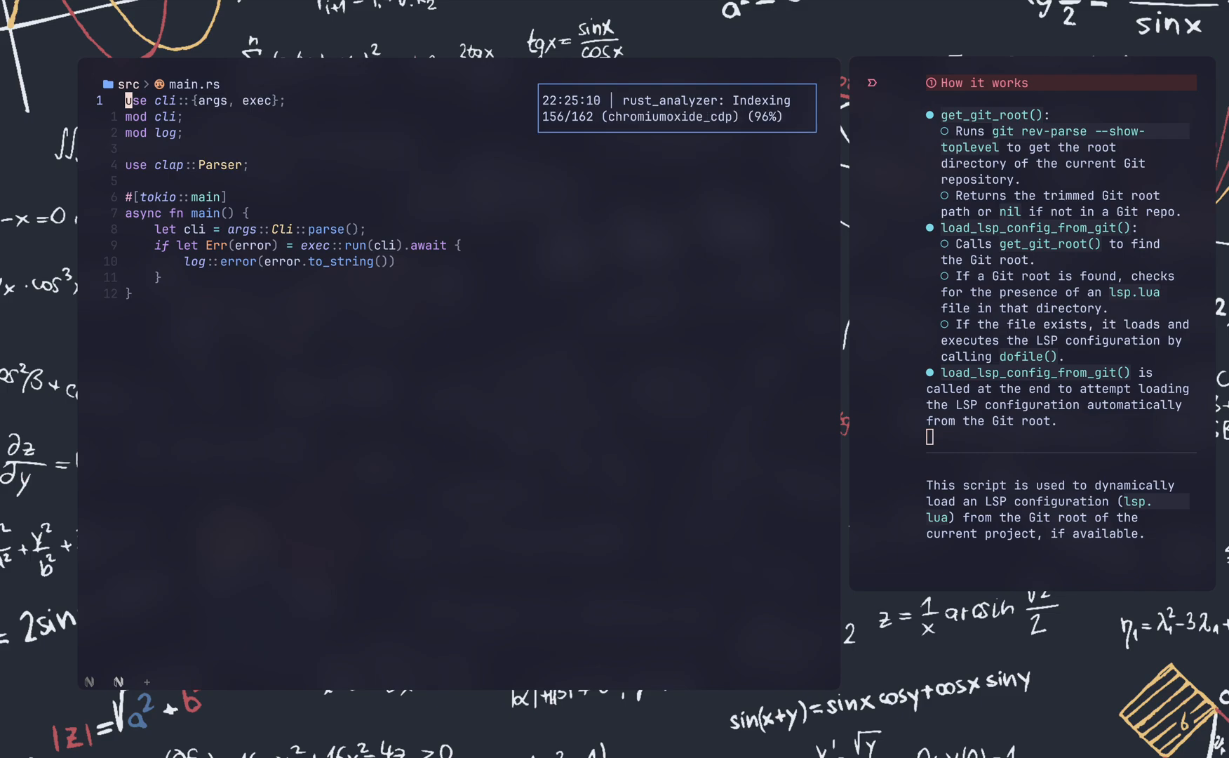
key(space)
key(f)
key(f)
text(fla)
key(Return)
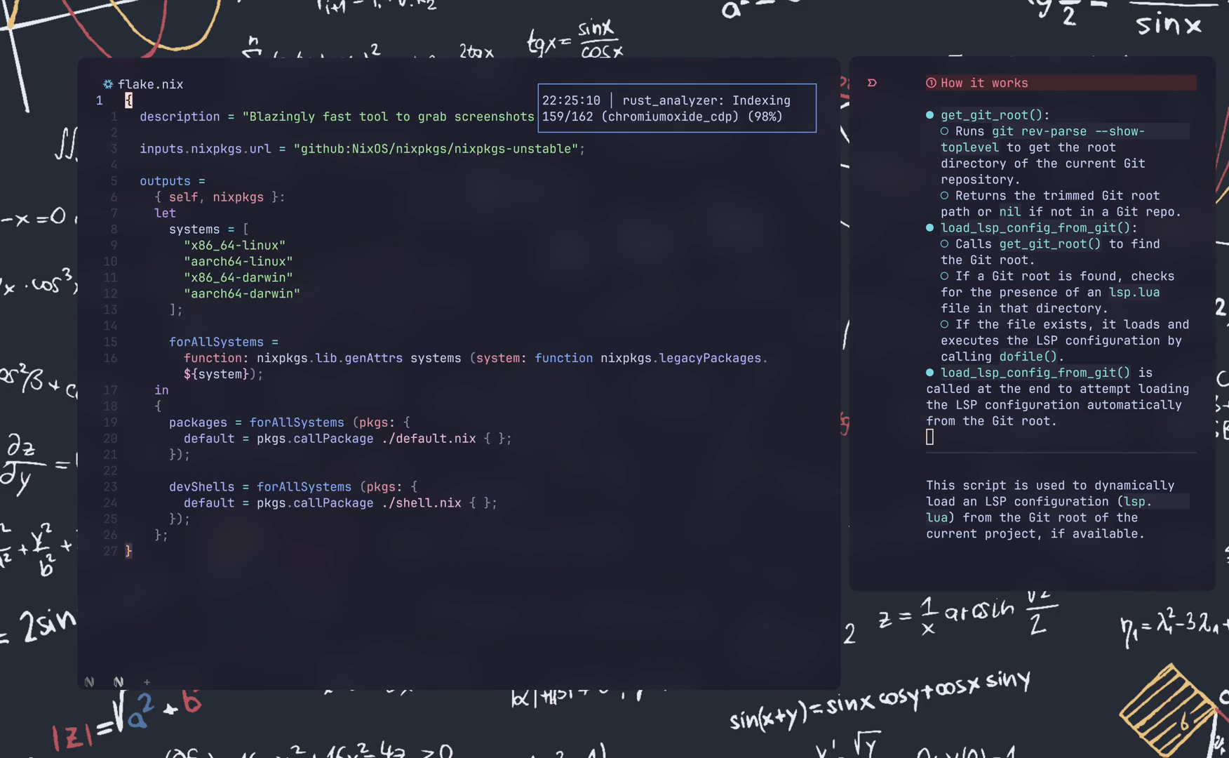
Open shell.nix, move down to the framework list's closing bracket and save it.
key(space)
key(f)
key(f)
text(she)
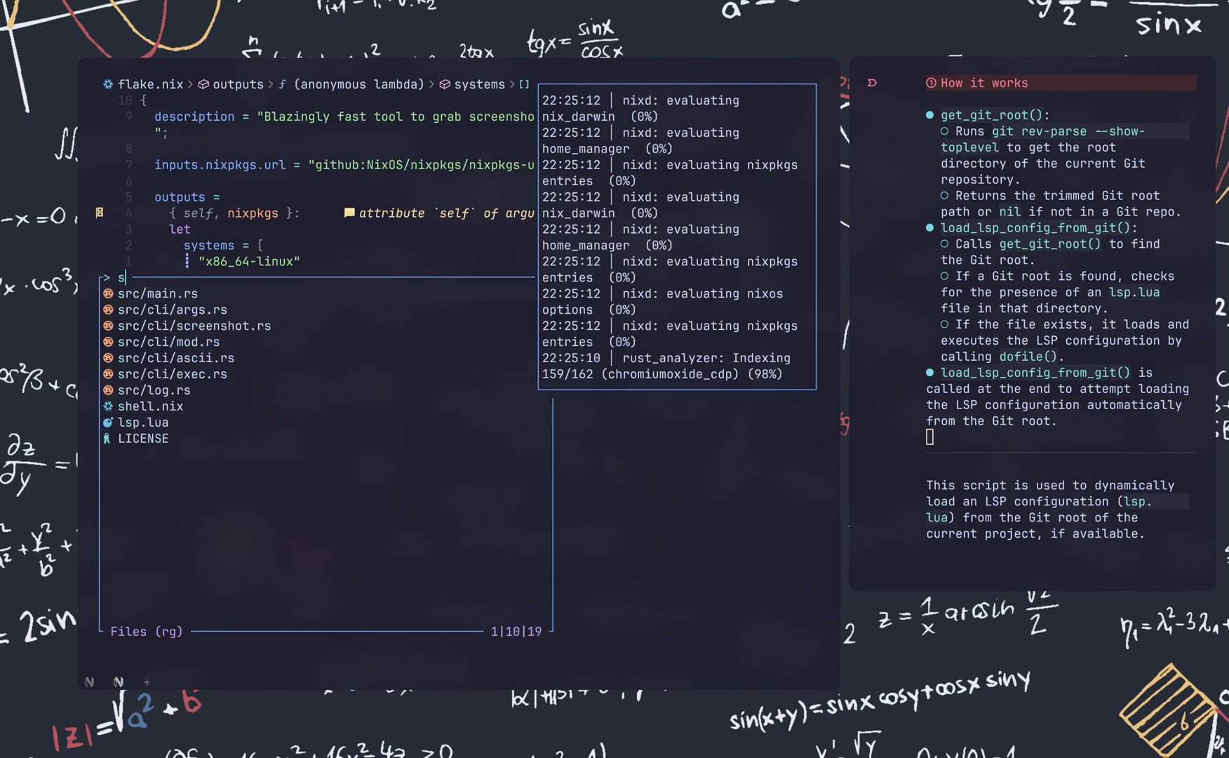
key(Return)
key(Down)
key(Down)
key(Down)
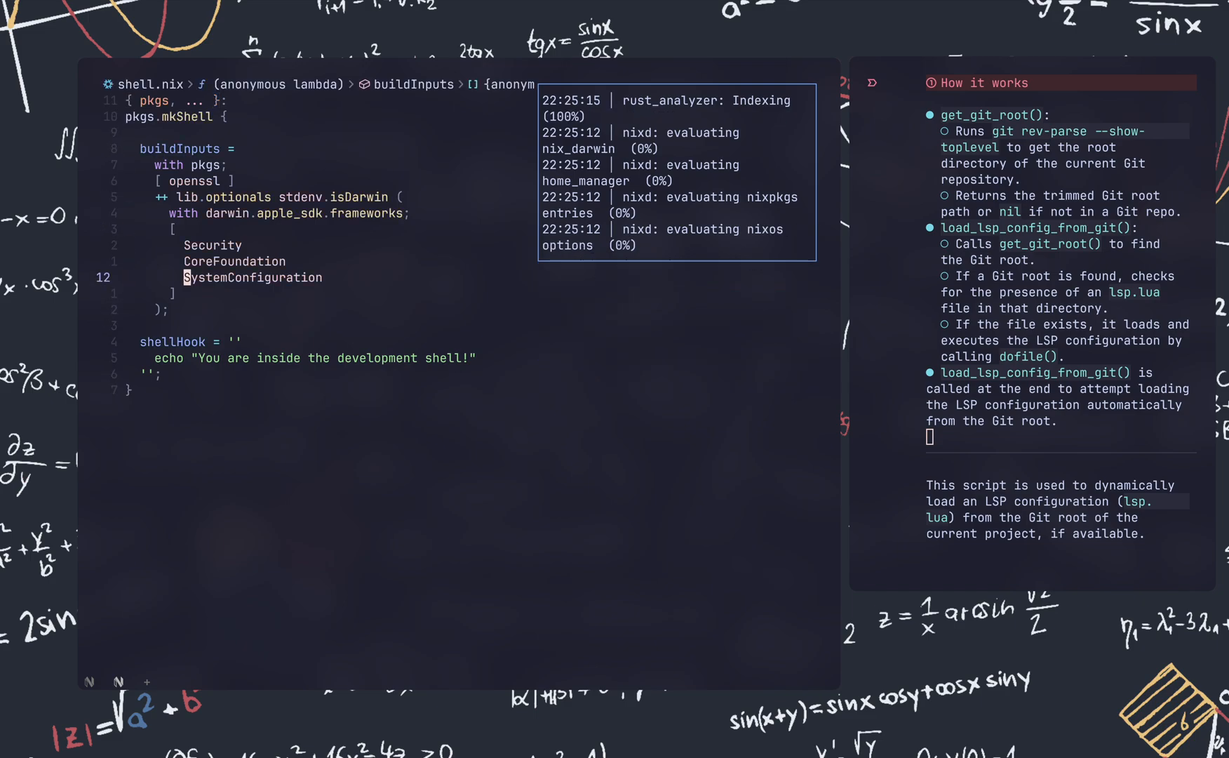
key(Down)
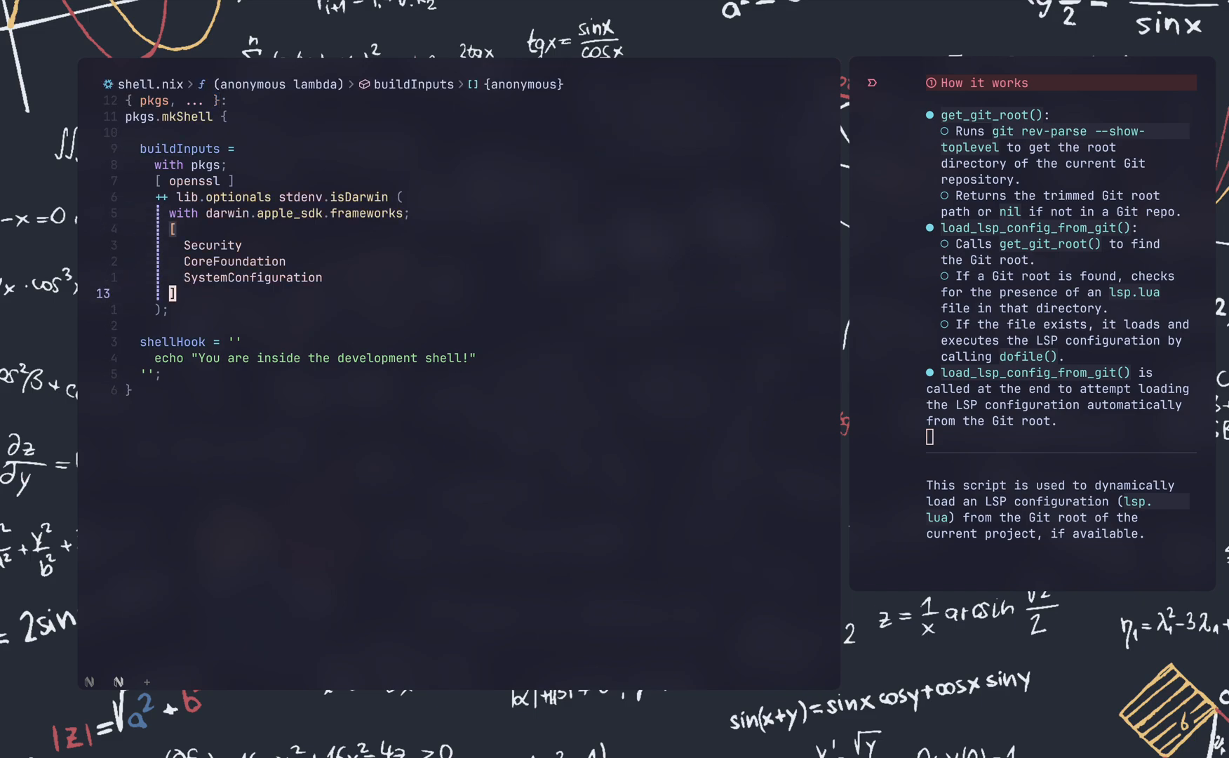
key(ctrl+s)
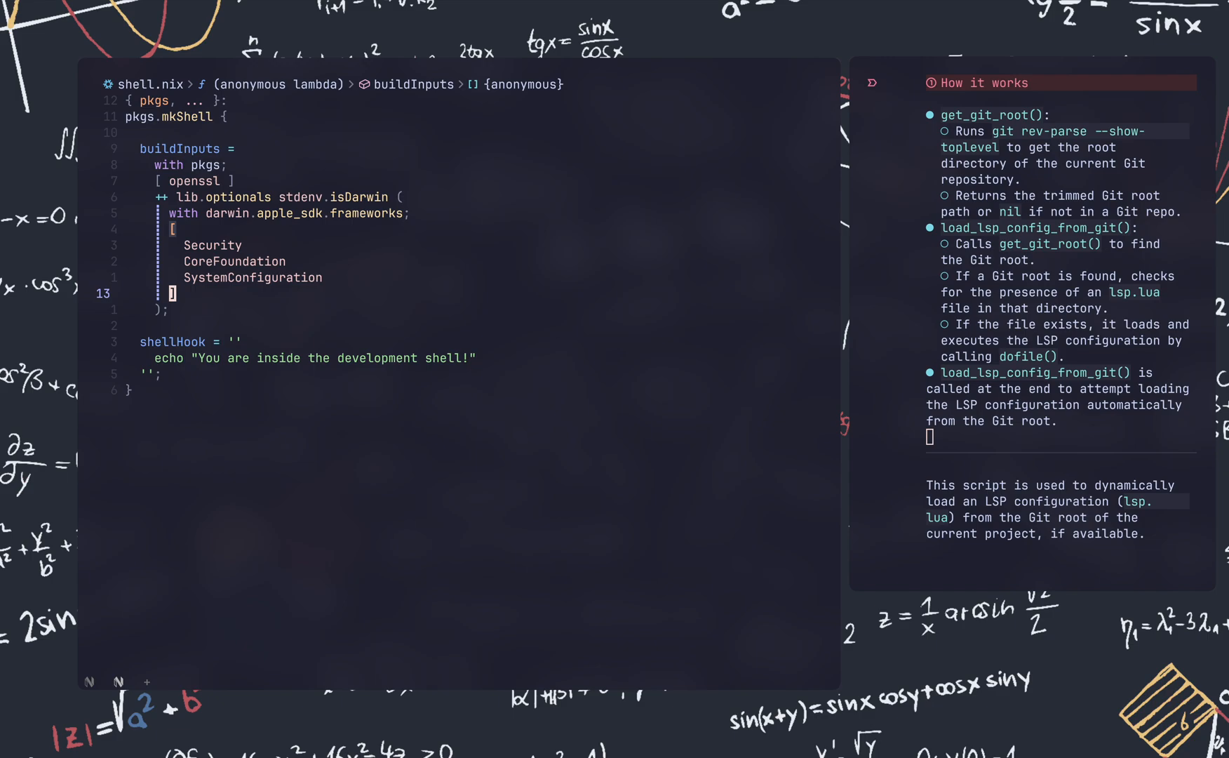